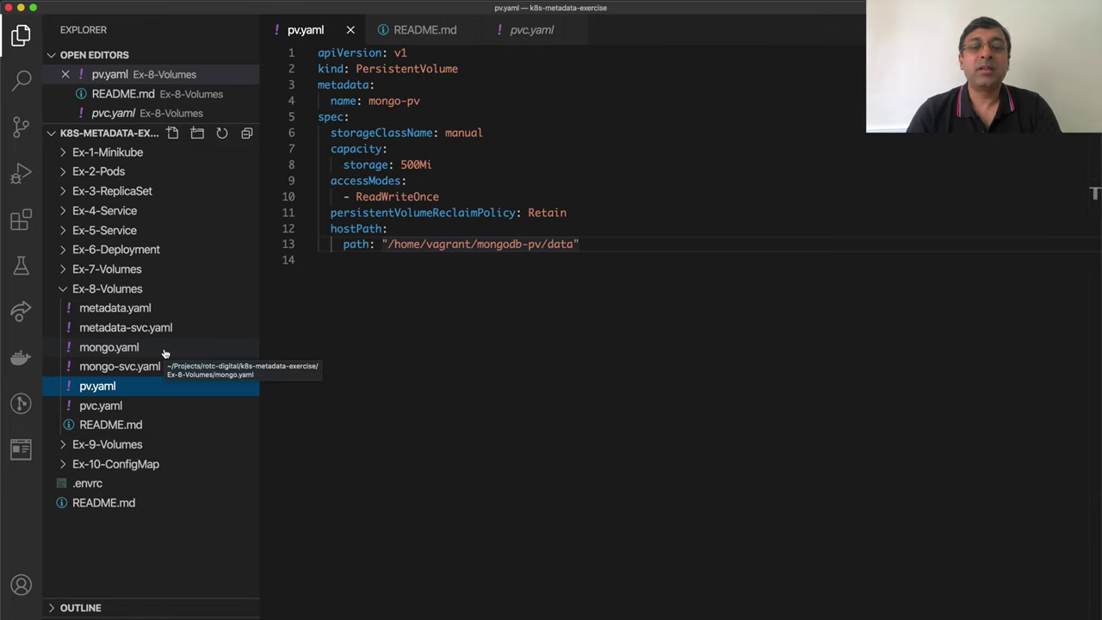
Step: Review metadata.yaml and metadata-svc.yaml, then open the mongo.yaml deployment that mounts mongo-pvc at /data/db
left_click(145, 310)
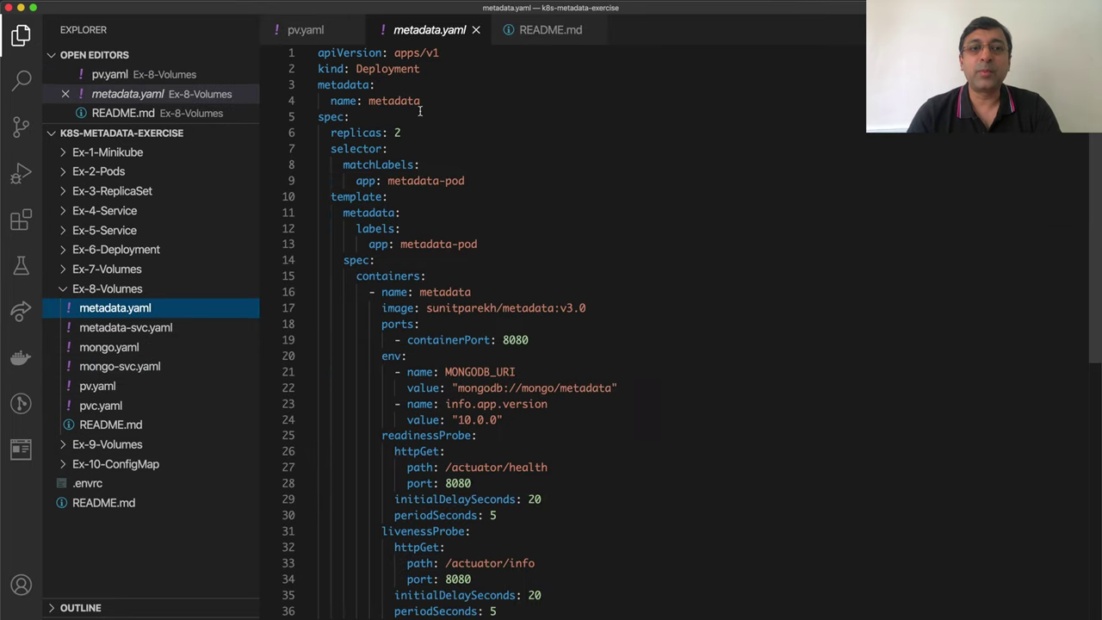
left_click(164, 332)
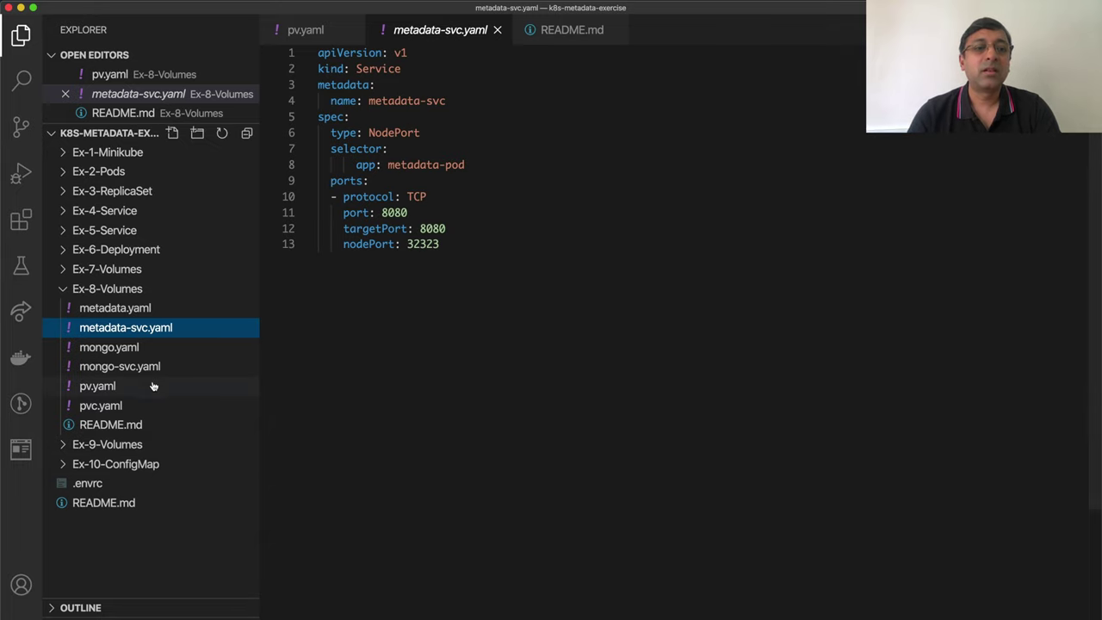
left_click(137, 347)
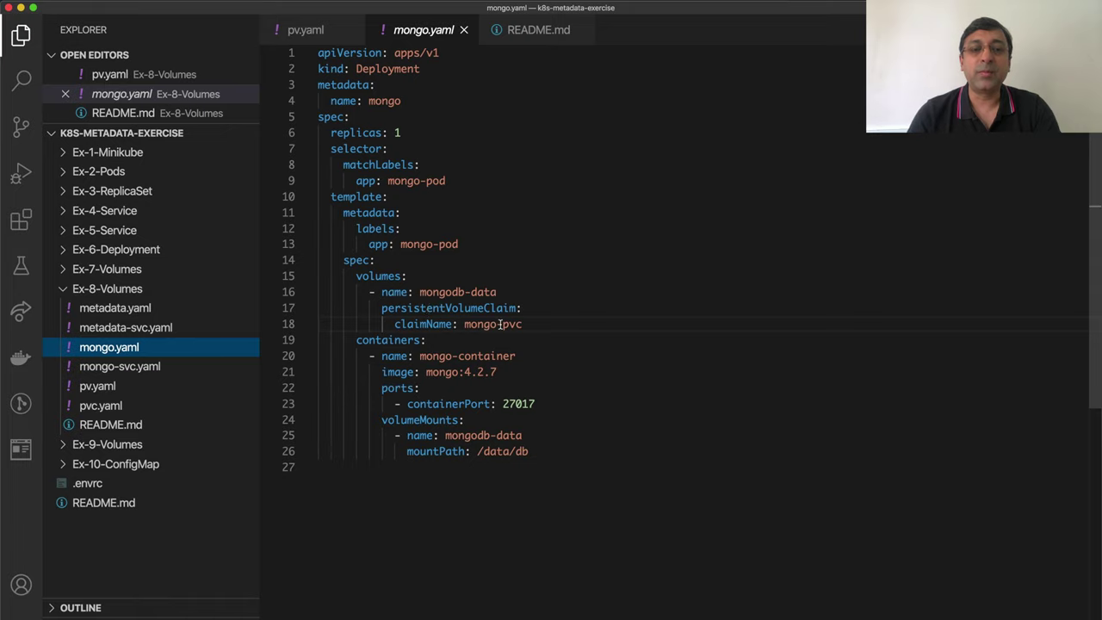
Step: Review mongo-svc.yaml, pvc.yaml and mongo.yaml, ending on the 500Mi mongo-pv PersistentVolume in pv.yaml
left_click(148, 367)
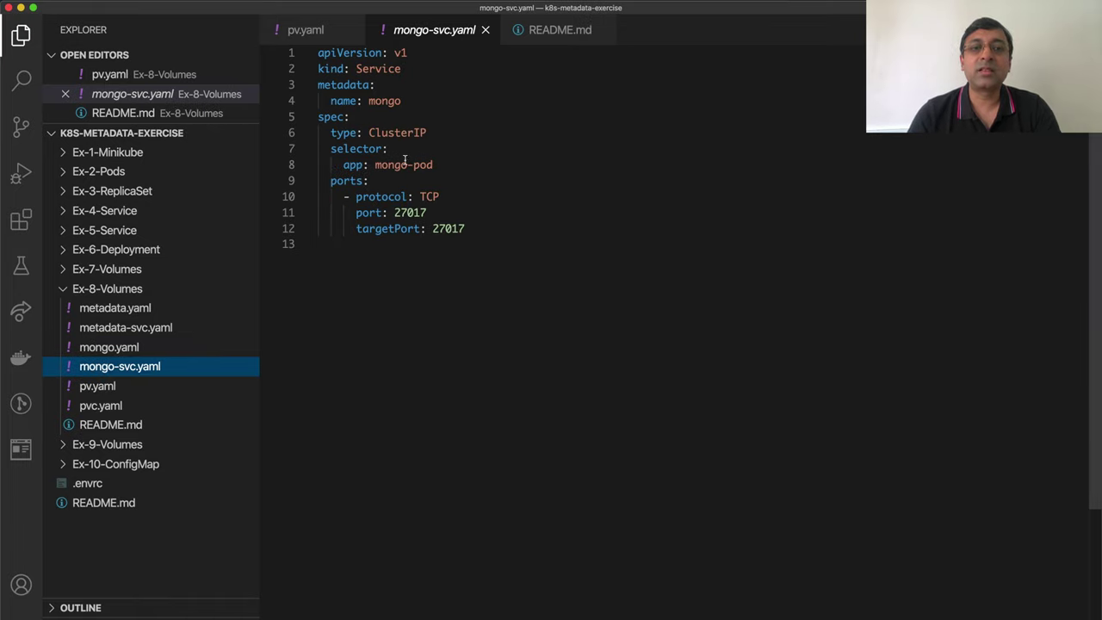
left_click(118, 407)
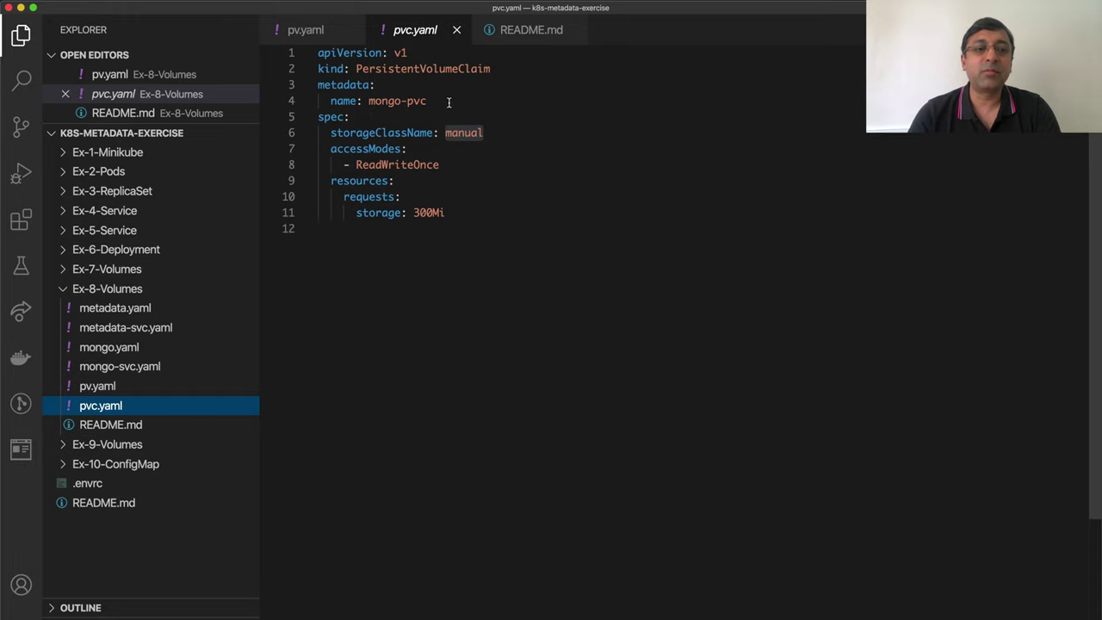
left_click(143, 348)
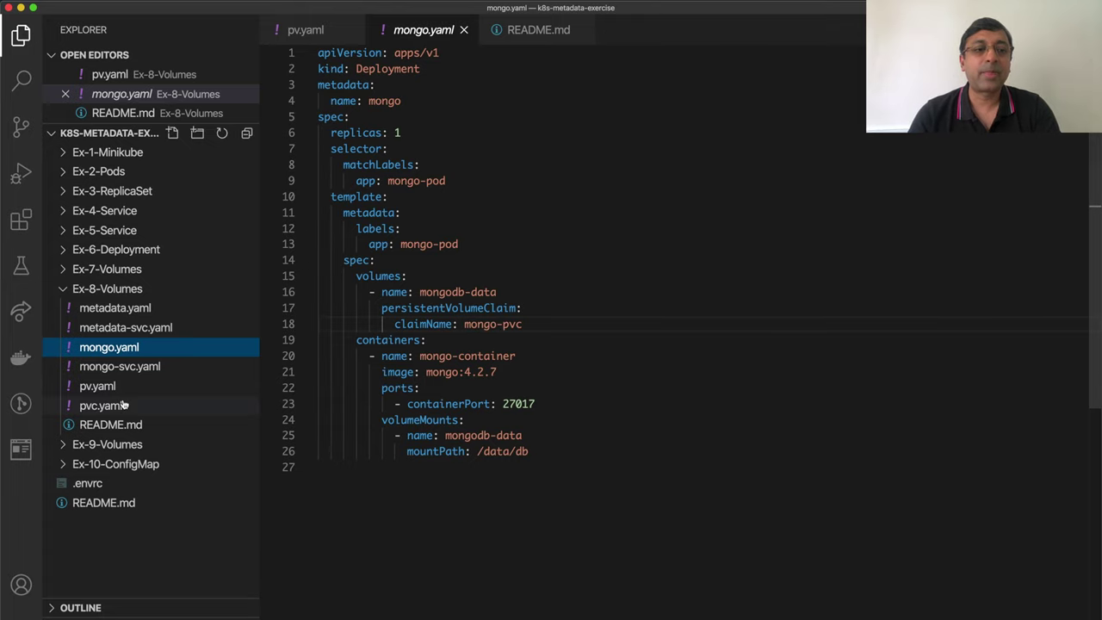
left_click(98, 386)
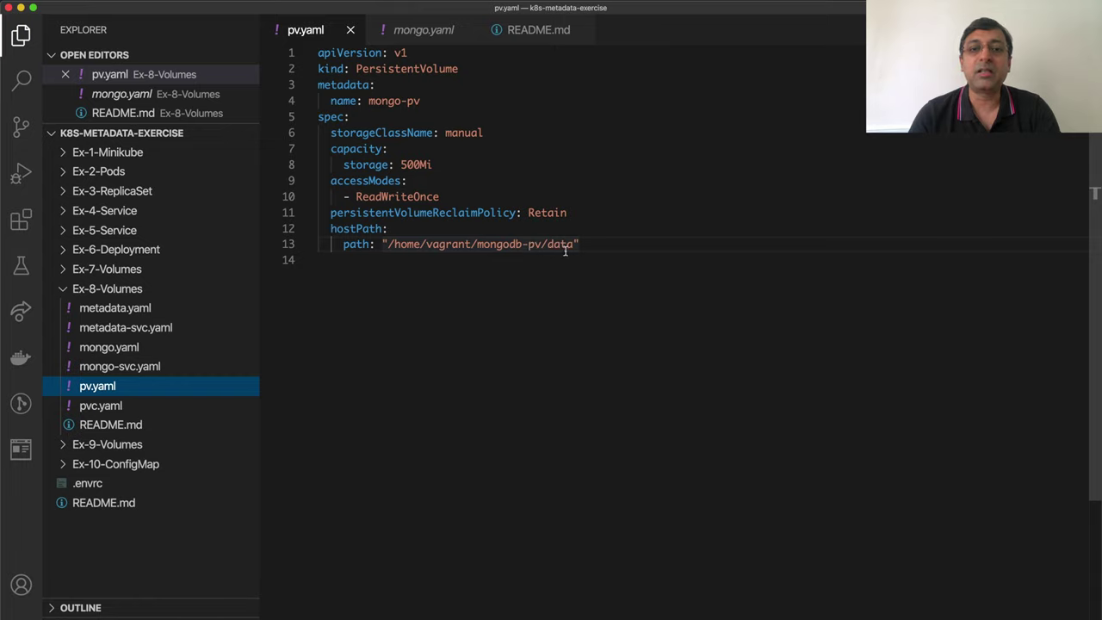
Step: Confirm the master and three workers are Ready with kubectl get nodes, then clear the terminal
key("super+Tab")
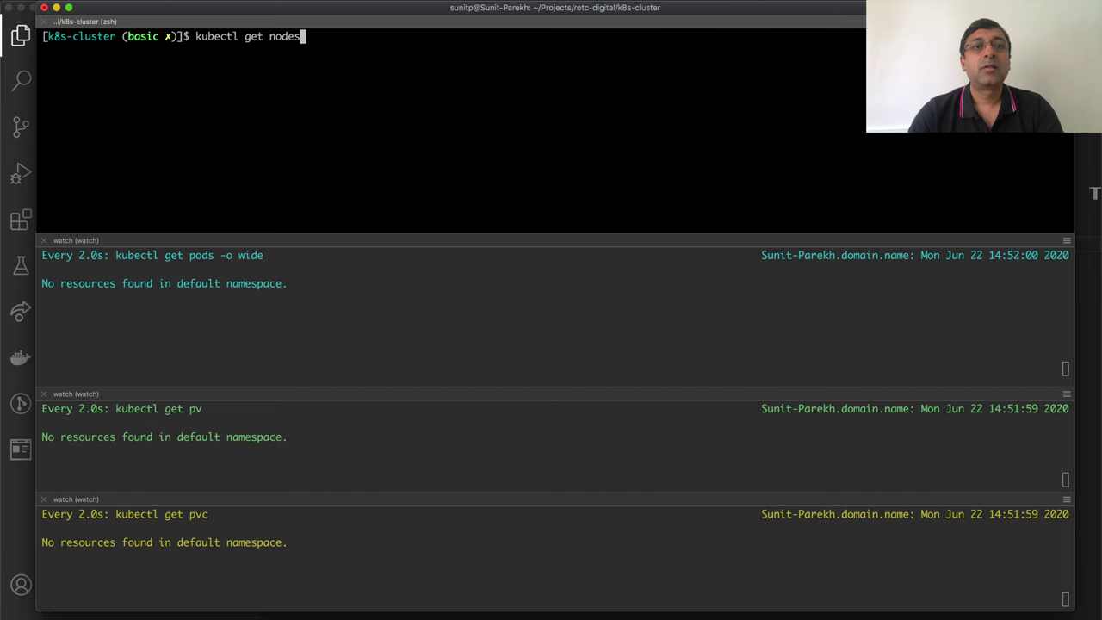
key("Return")
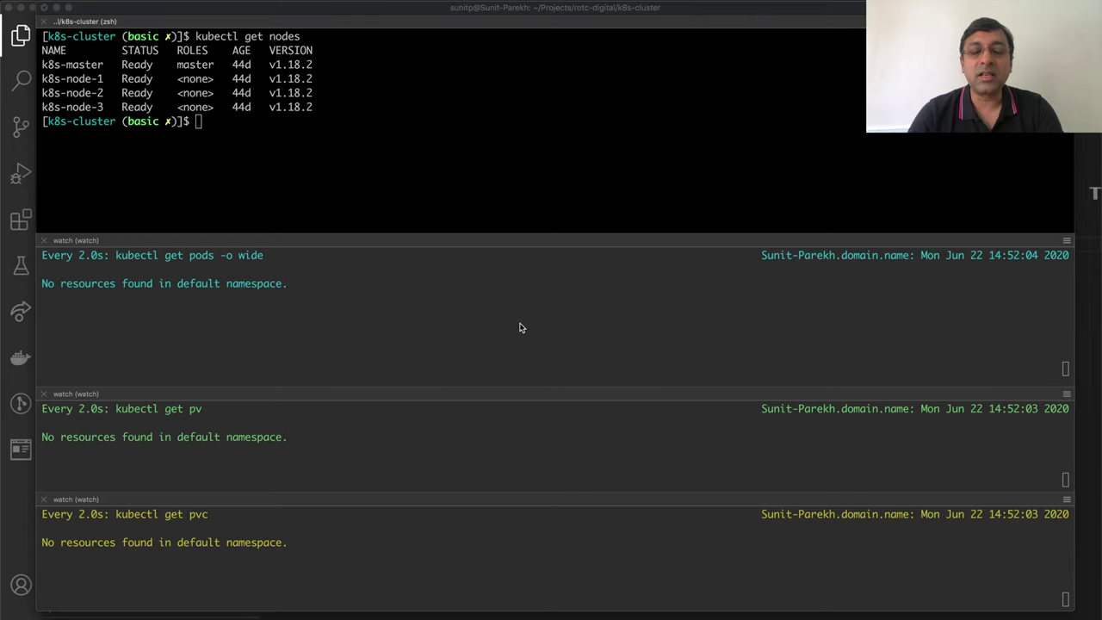
key("super+Tab")
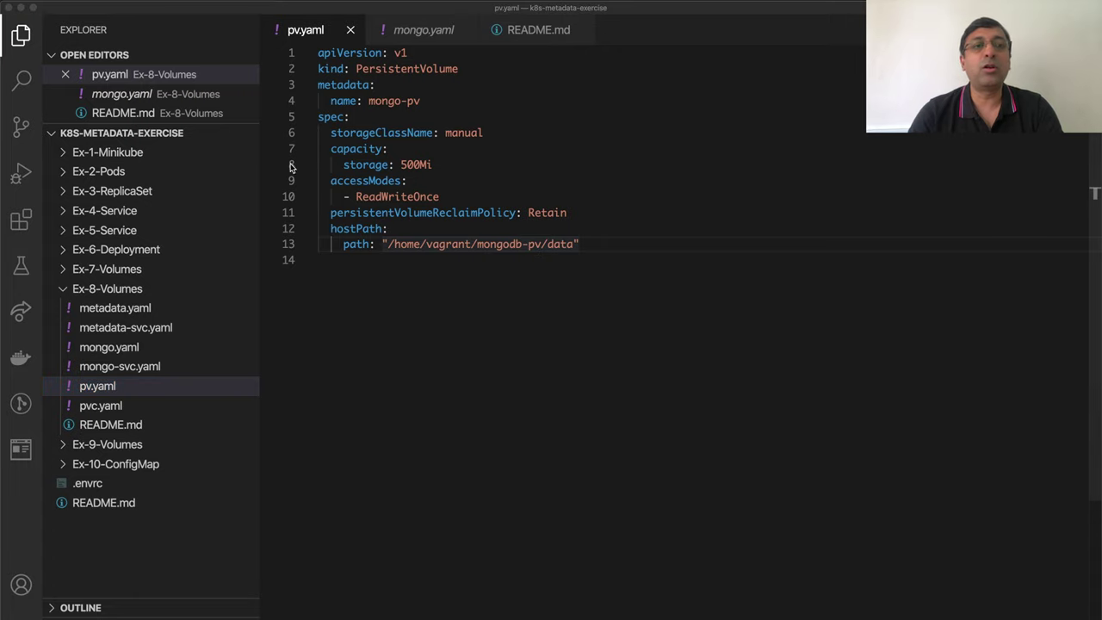
key("super+Tab")
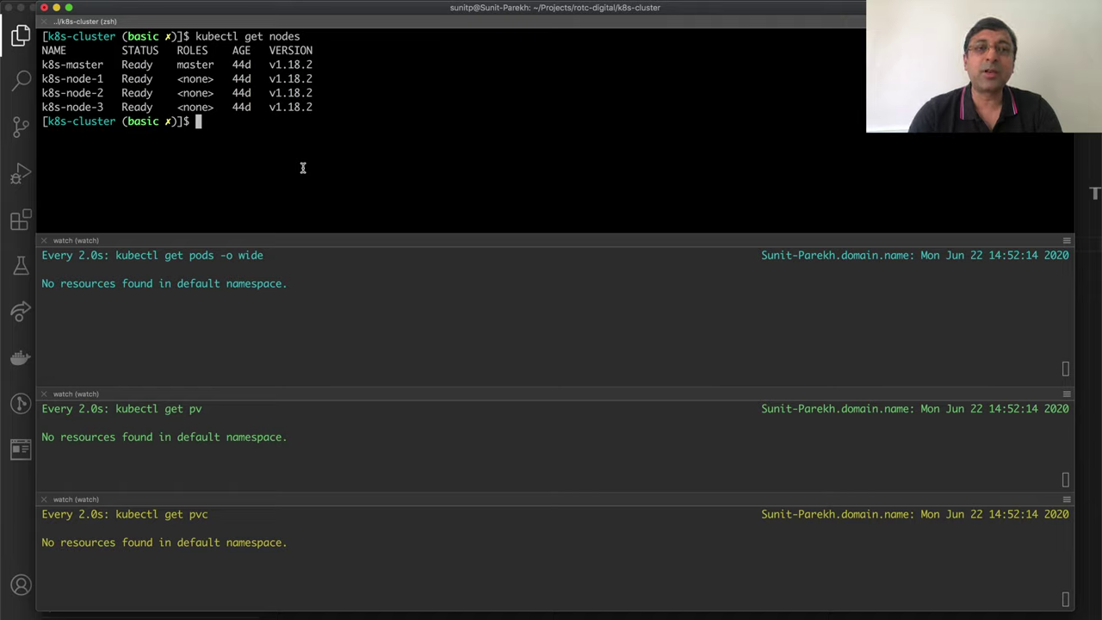
key("ctrl+l")
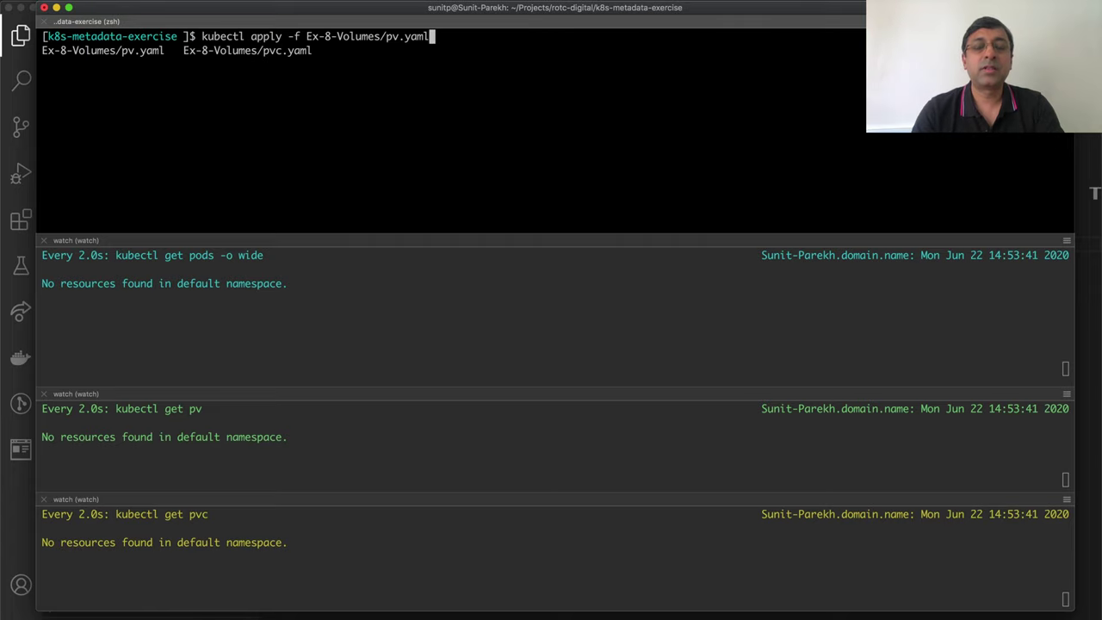
Step: Apply pv.yaml and pvc.yaml so mongo-pv and mongo-pvc are Bound at 500Mi
key("Return")
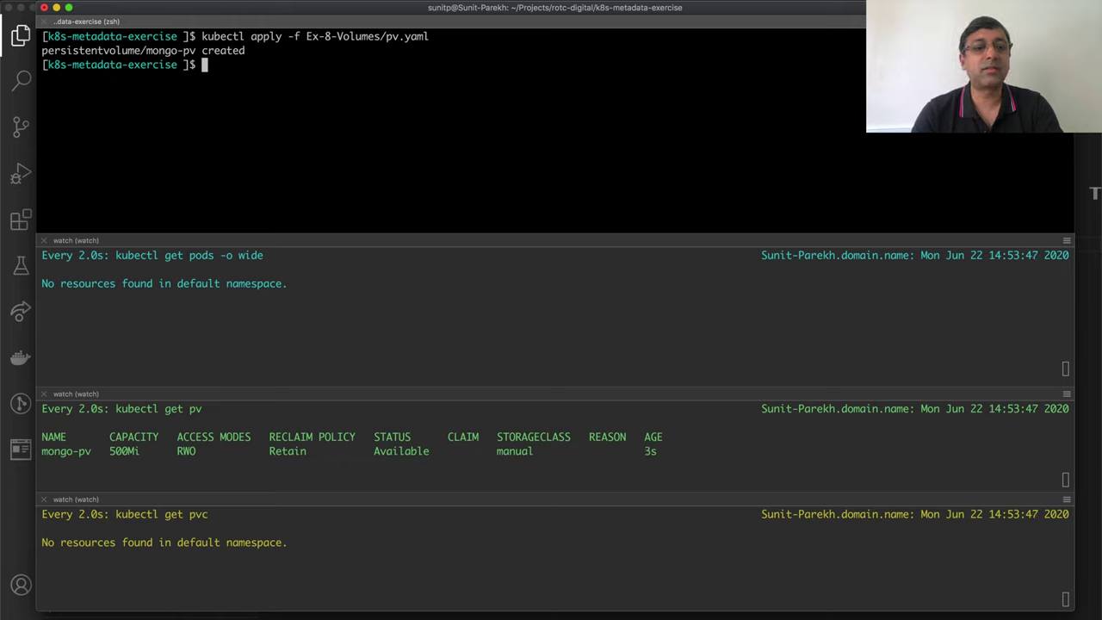
key("Up")
key("Left")
key("Left")
key("Left")
key("Left")
key("Left")
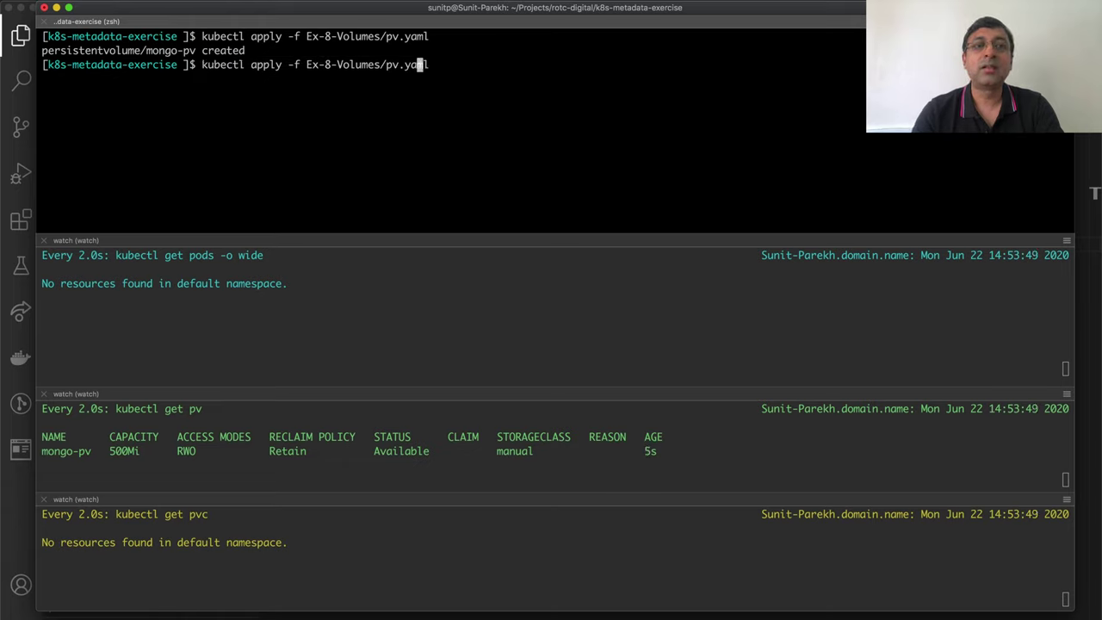
type("c")
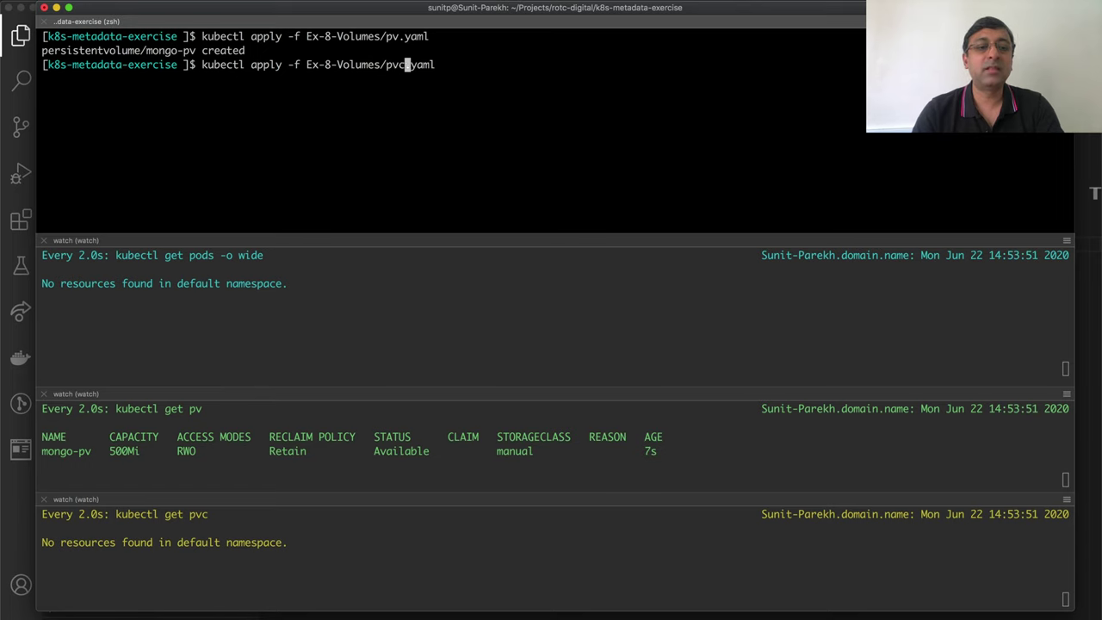
key("Return")
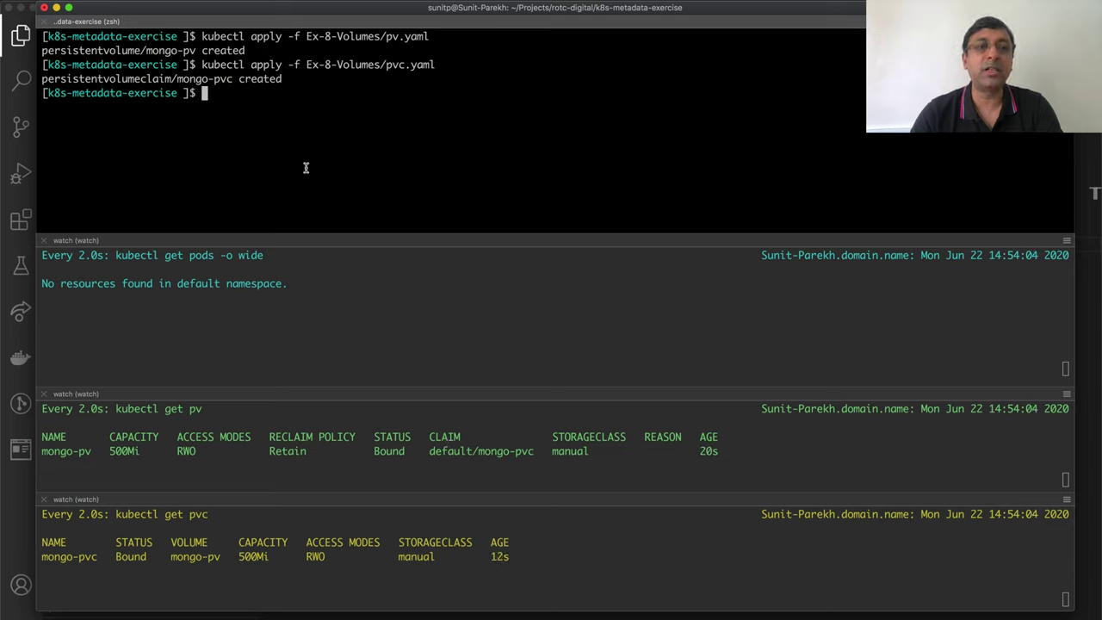
key("Up")
key("BackSpace")
key("BackSpace")
key("BackSpace")
key("BackSpace")
key("BackSpace")
key("BackSpace")
key("BackSpace")
key("BackSpace")
Step: Apply mongo.yaml to create the mongo deployment
type("mongo")
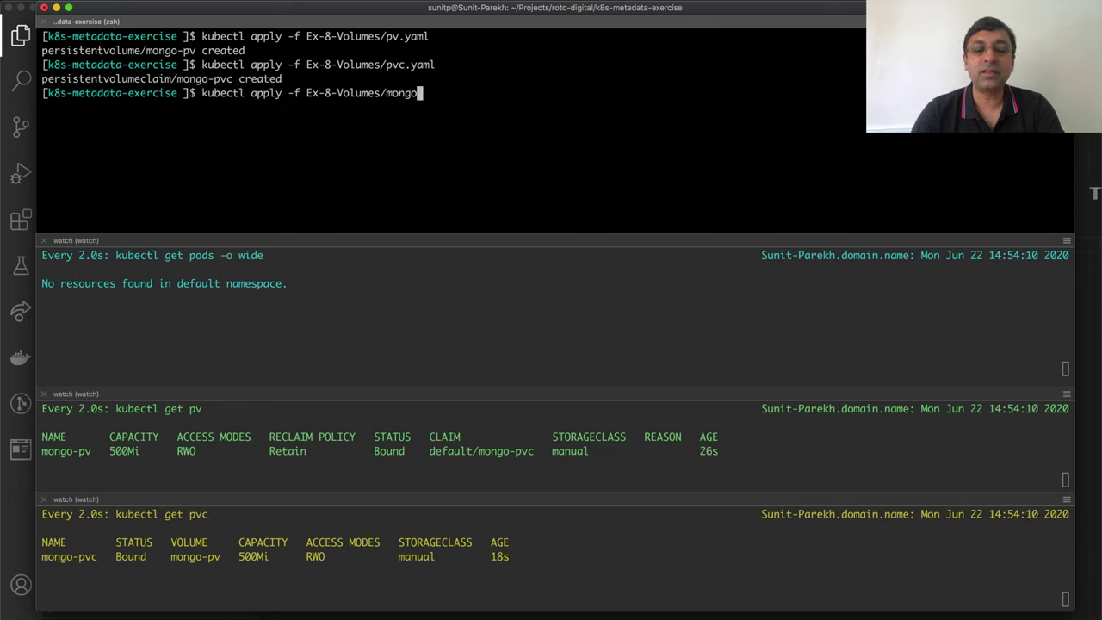
key("Tab")
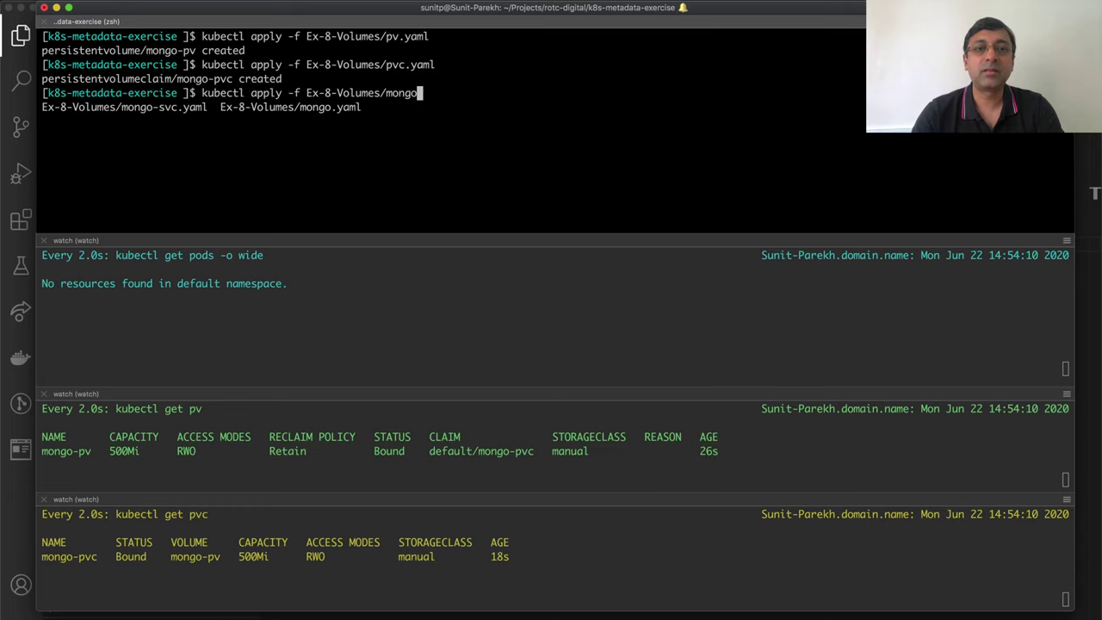
type(".")
key("Tab")
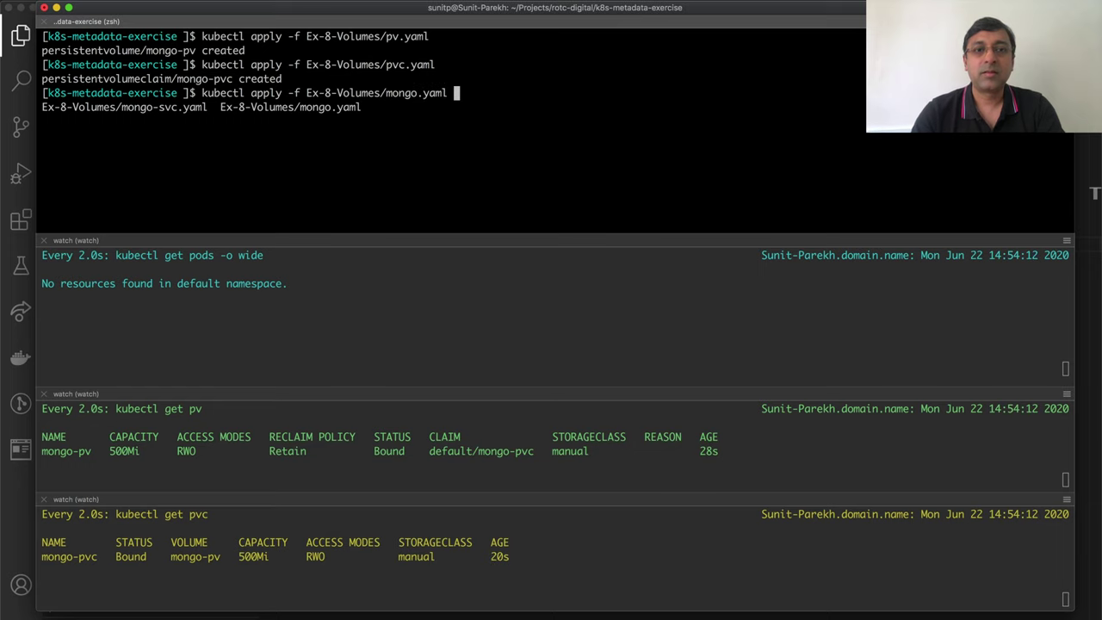
key("Return")
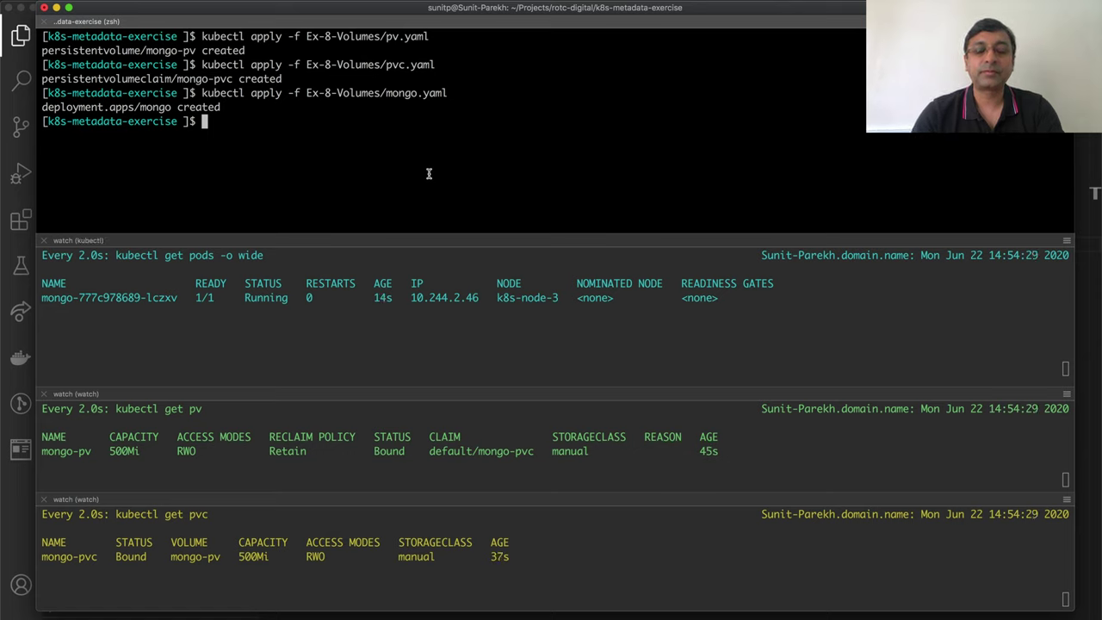
Step: Apply mongo-svc.yaml and metadata-svc.yaml to create the mongo and metadata services
key("Up")
key("Left")
key("Left")
key("Left")
key("Left")
key("Left")
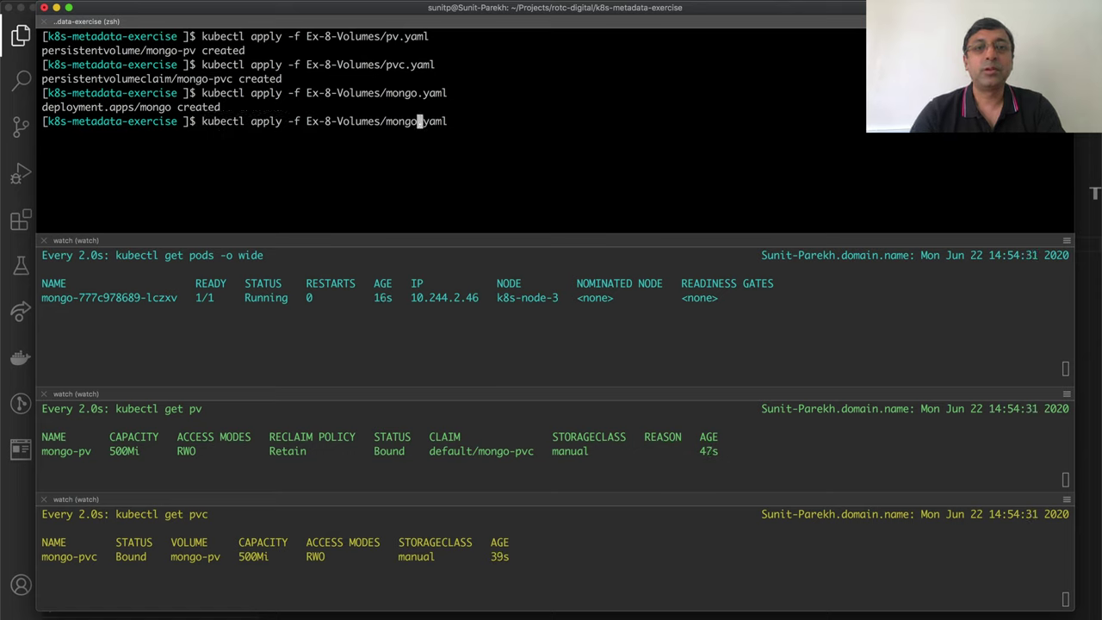
type("-svc")
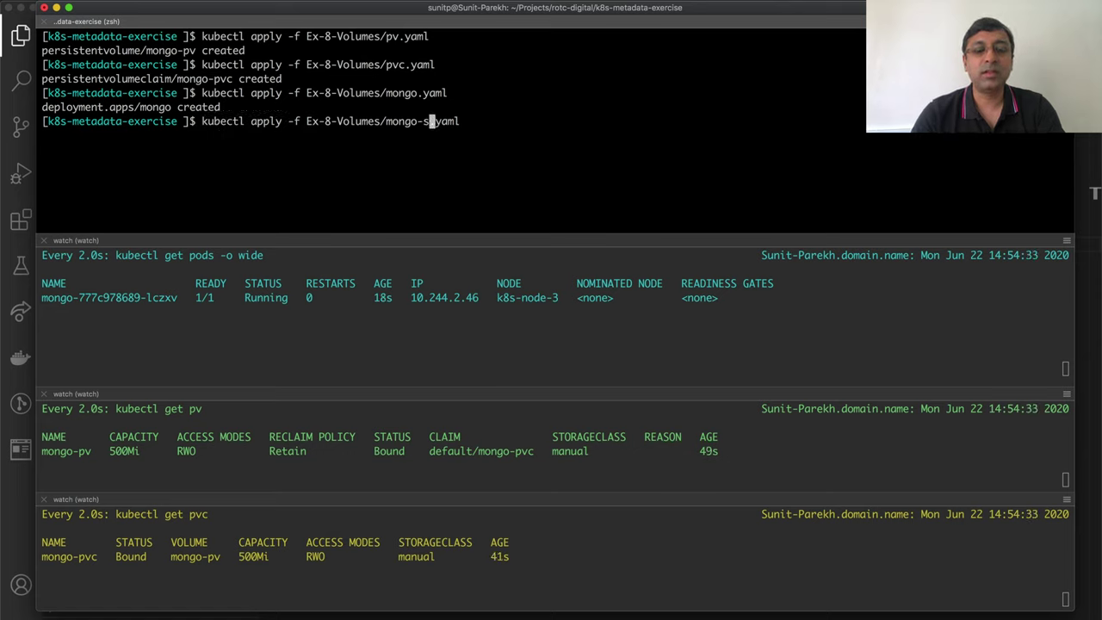
key("Return")
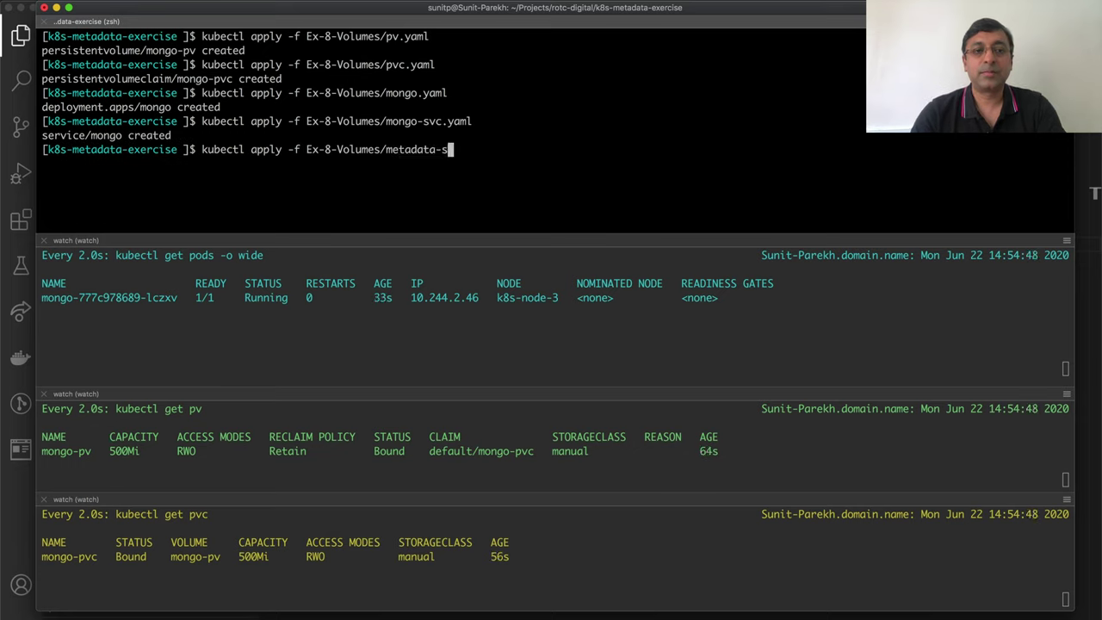
key("Tab")
key("Return")
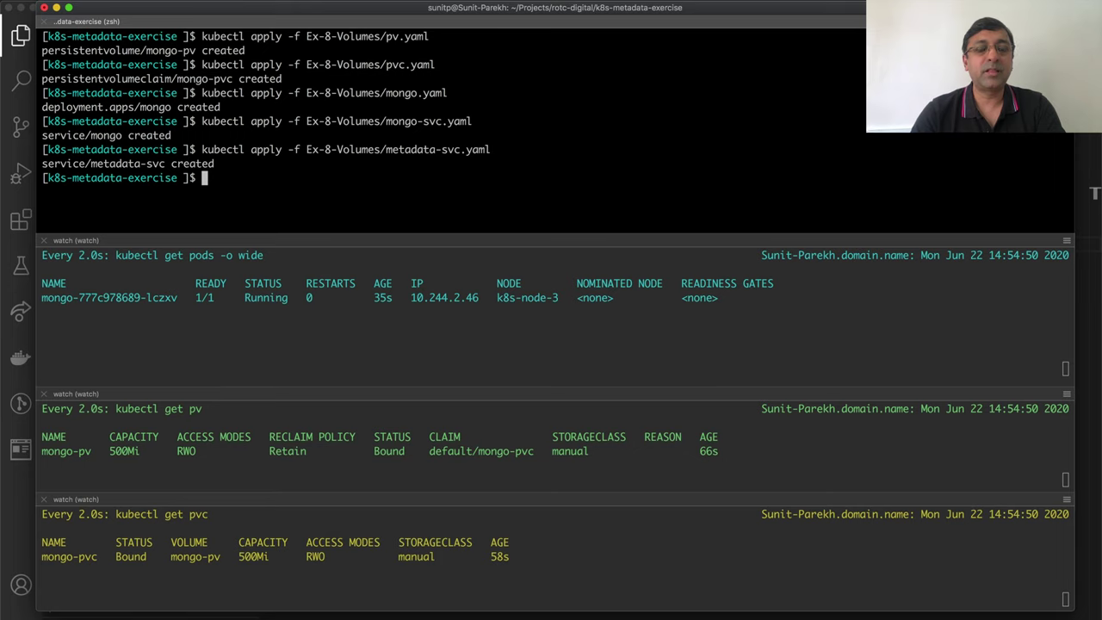
Step: Apply metadata.yaml and list services, showing metadata-svc on NodePort 32323
key("Up")
key("Left")
key("Left")
key("Left")
key("Left")
key("Left")
key("BackSpace")
key("BackSpace")
key("BackSpace")
key("BackSpace")
key("End")
key("Return")
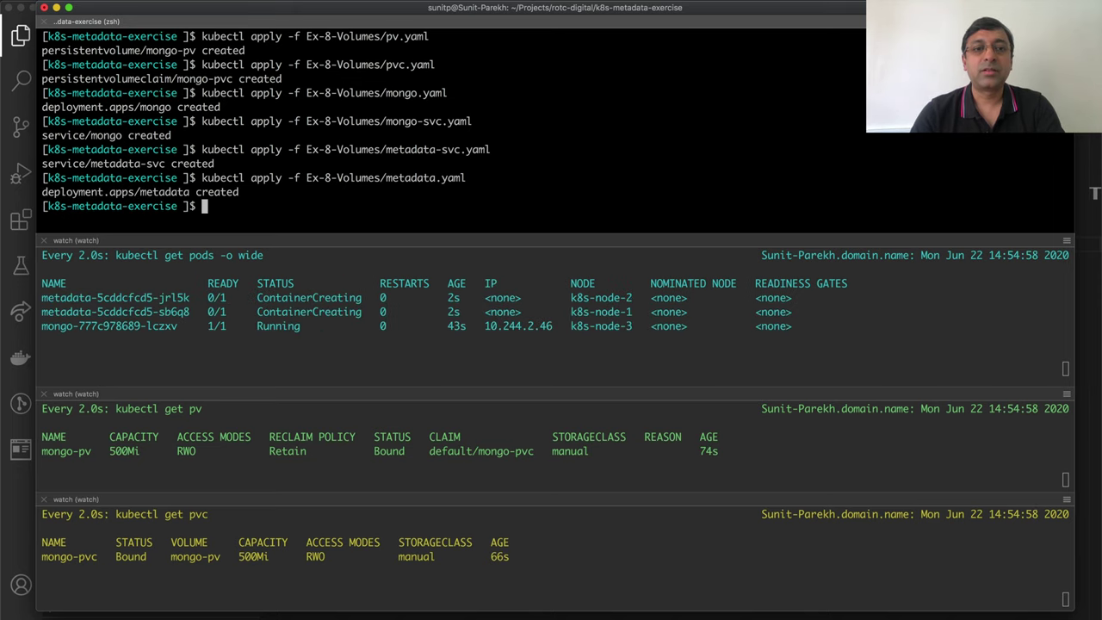
type("kubectl get svc")
key("Return")
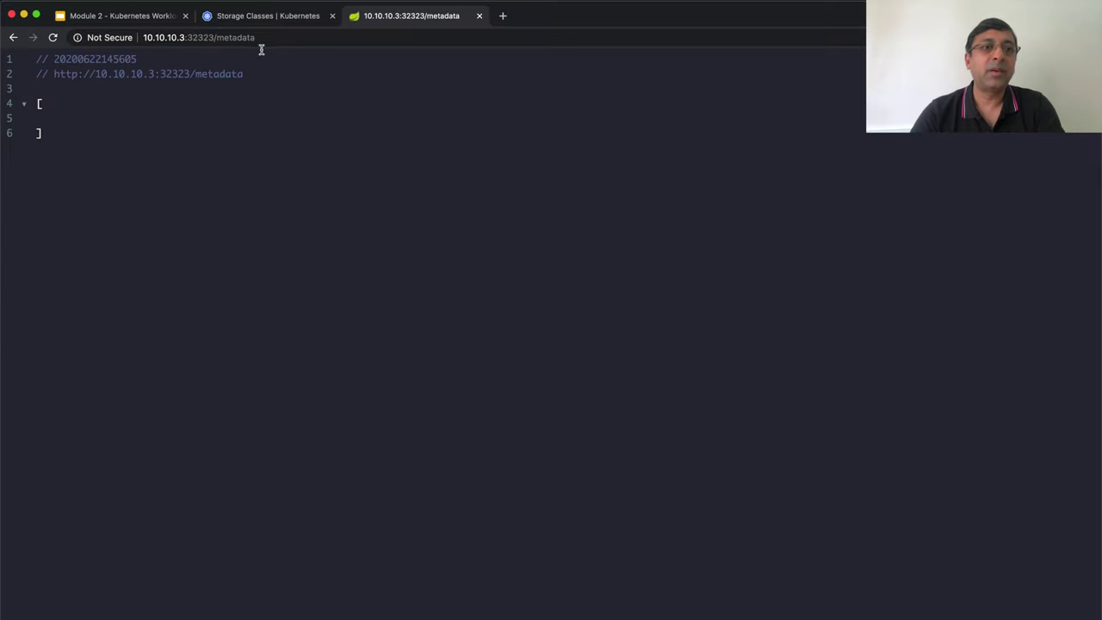
Step: Reload the metadata API on port 32323, which returns an empty list, and check pod status
left_click(261, 39)
left_click(261, 39)
key("Return")
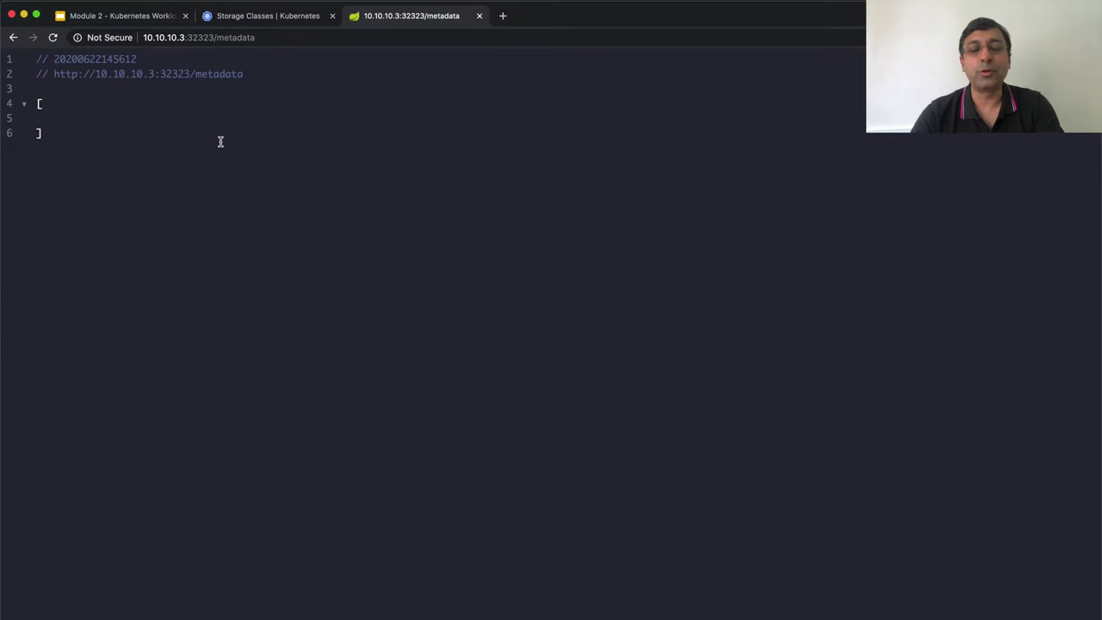
key("super+Tab")
triple_click(331, 117)
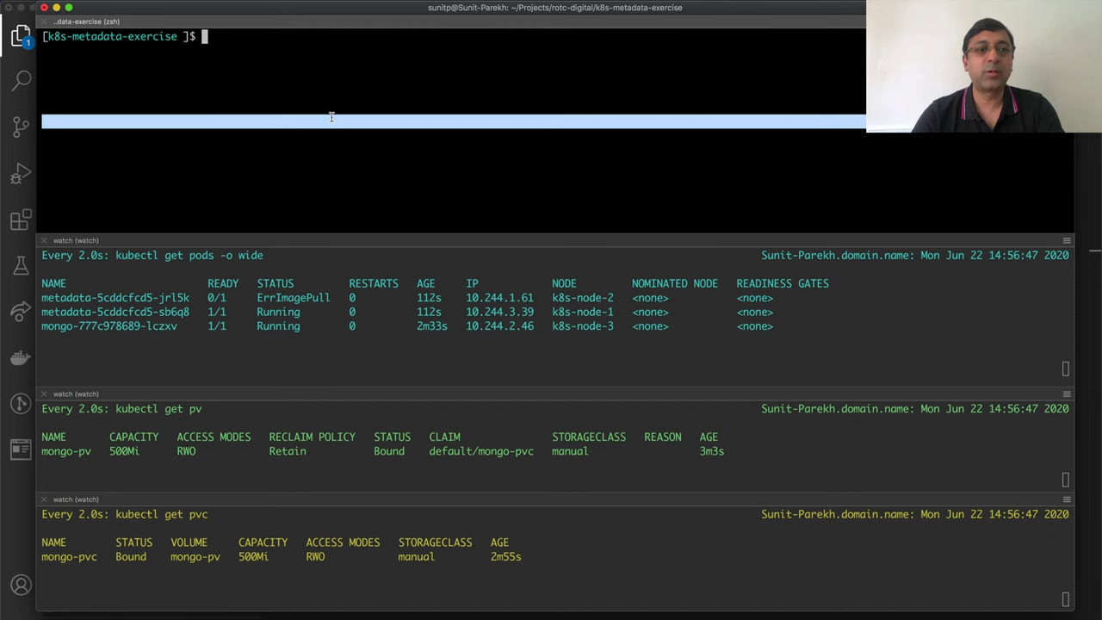
left_click(331, 117)
left_click(258, 336)
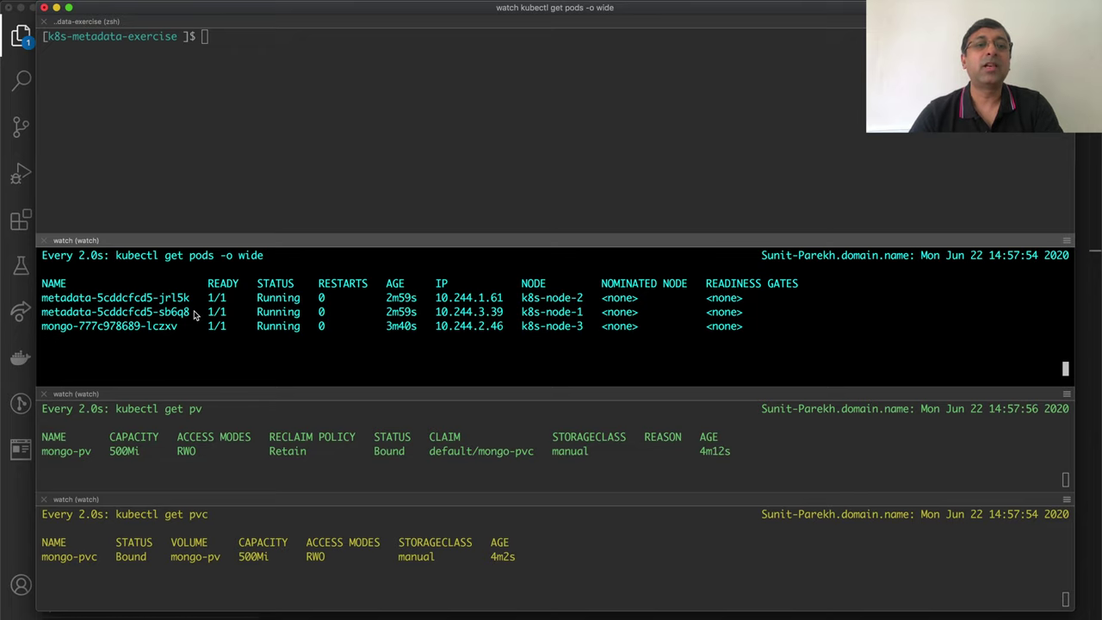
left_click(263, 135)
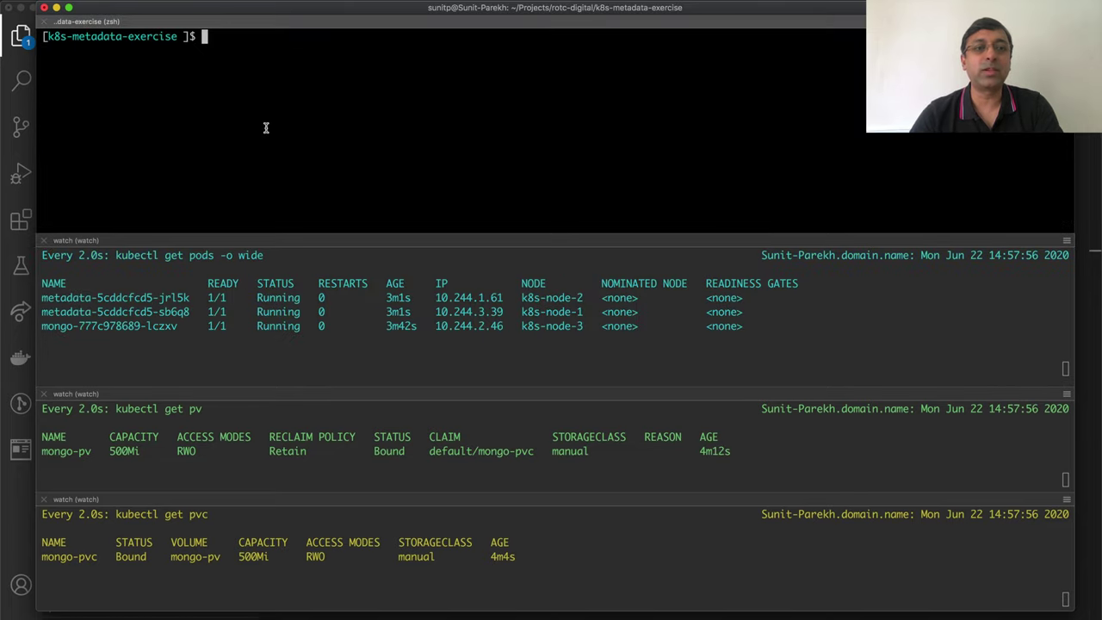
Step: Save a city record with value Pune using the curl POST command
key("super+Tab")
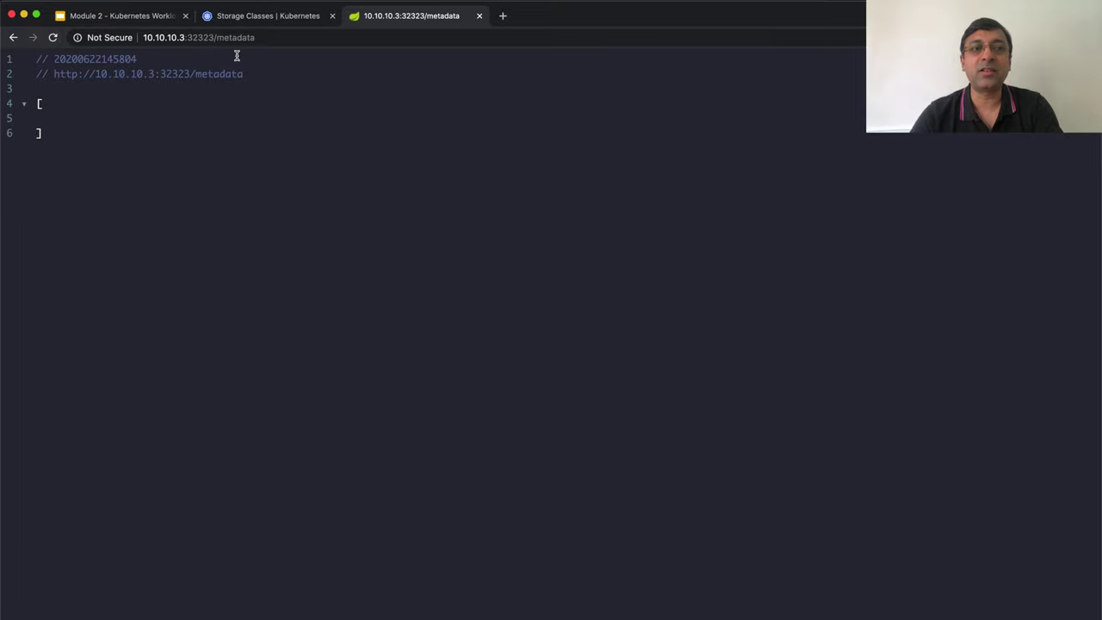
key("super+Tab")
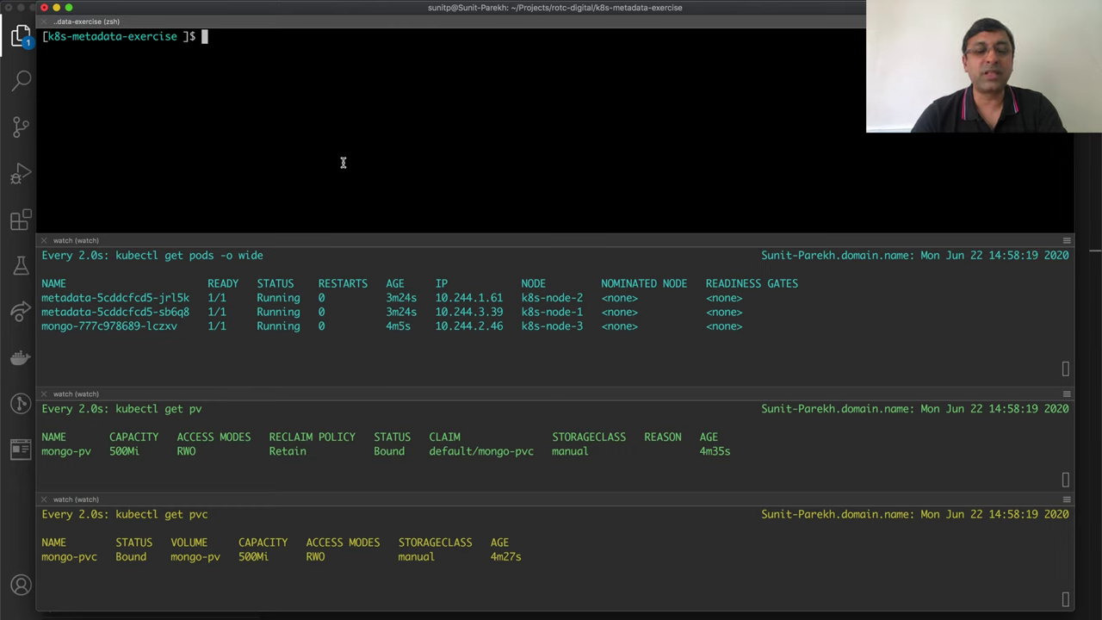
type("curl --header \"Content-Type: application/json\" \\   --request POST \\   --data '{\"group\":\"sunitparekh\",\"name\":\"city\",\"value\":\"Pune\"}' \\   http://10.10.10.3:32323/metadata")
key("Return")
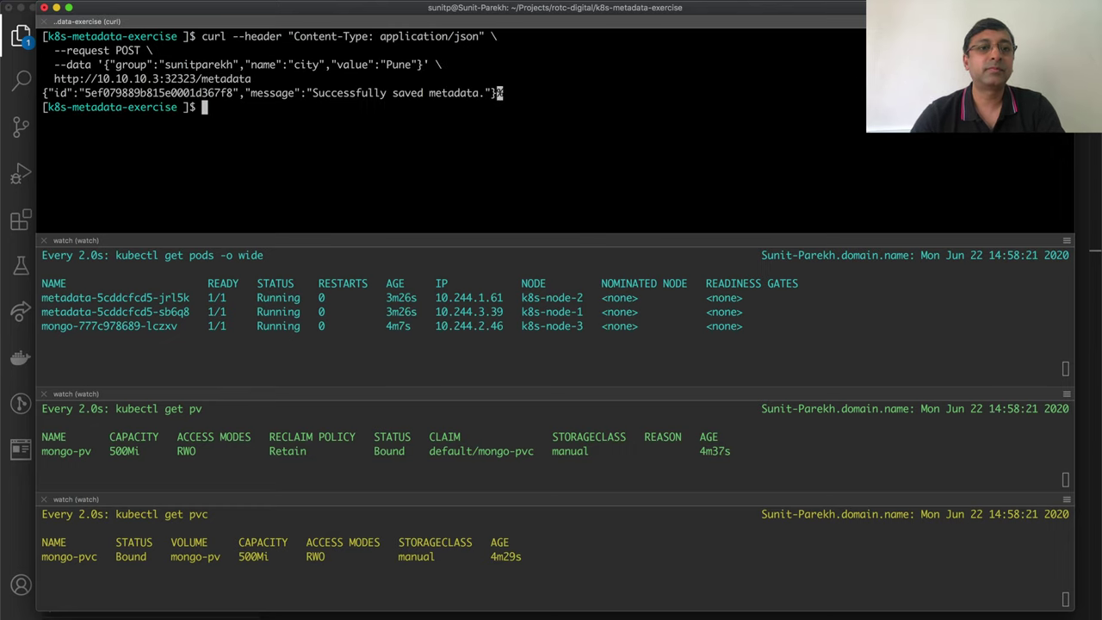
Step: Reload the metadata page to check for the saved Pune city record
key("super+Tab")
key("super+Tab")
key("Tab")
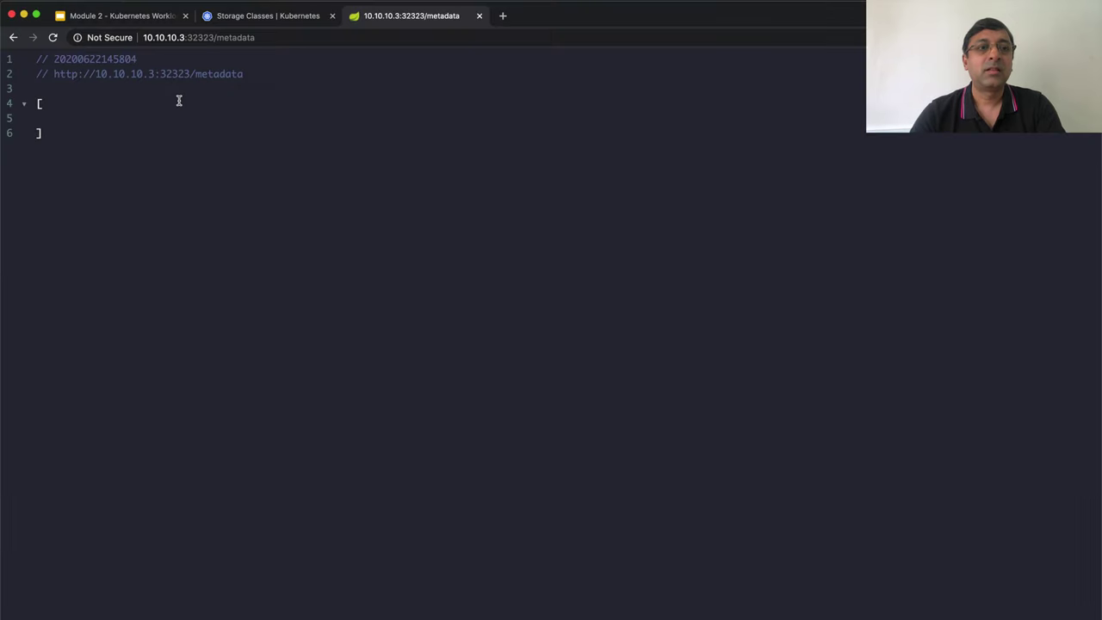
left_click(53, 37)
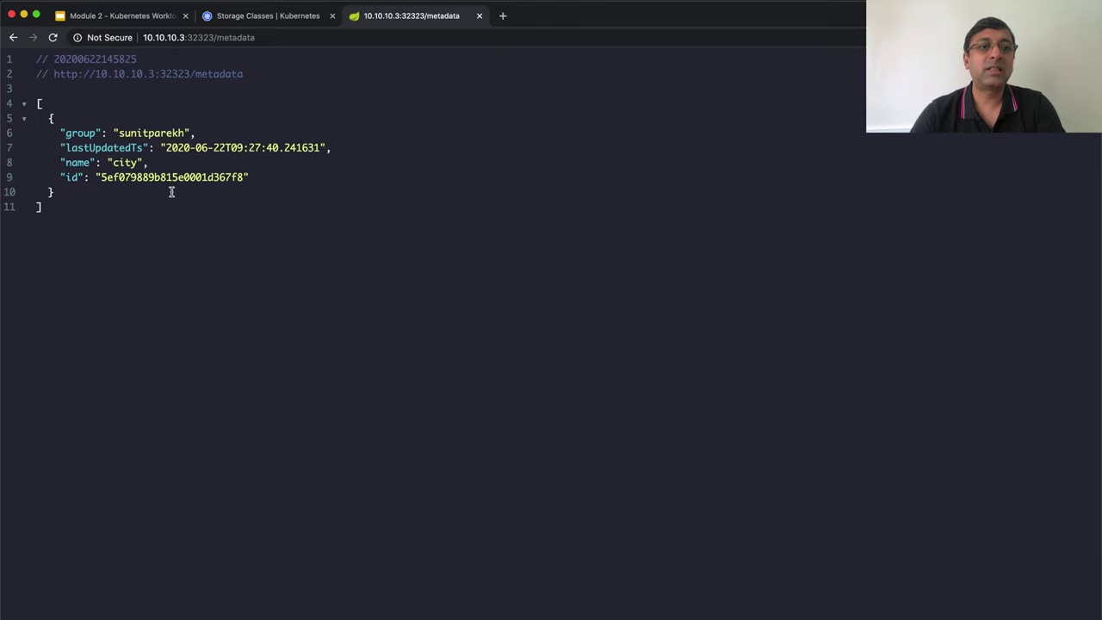
Step: Save a state record with value MH using the curl POST command
key("super+Tab")
key("Tab")
type("curl --header \"Content-Type: application/json\" \\   --request POST \\   --data '{\"group\":\"sunitparekh\",\"name\":\"state\",\"value\":\"MH\"}' \\   http://10.10.10.3:32323/metadata")
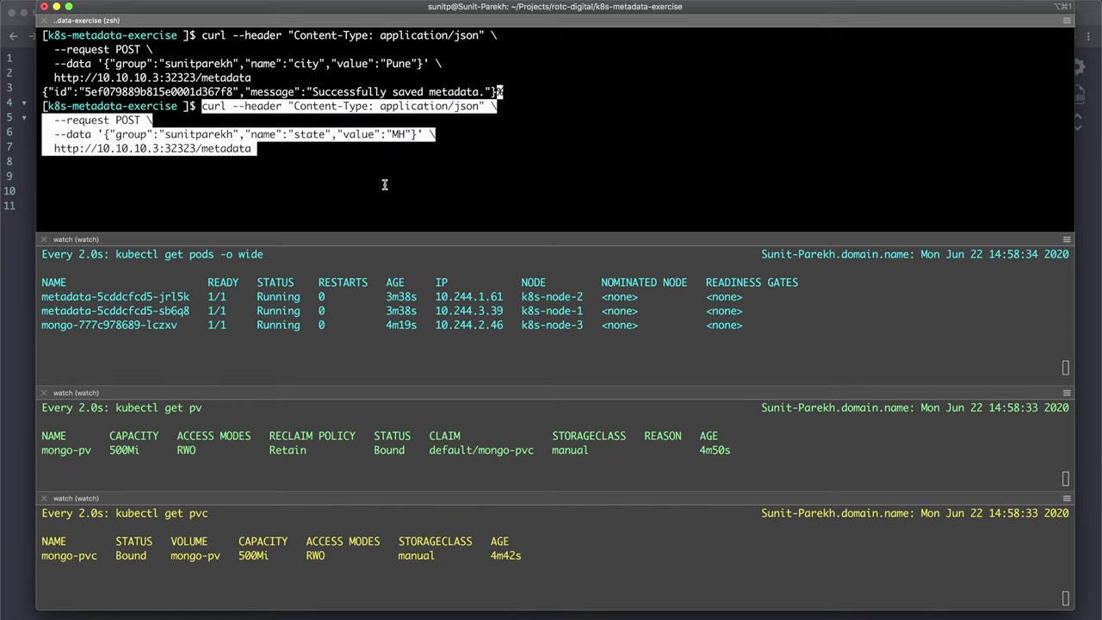
key("Return")
Step: Reload the metadata API to see both the city and state records listed
key("super+Tab")
key("super+r")
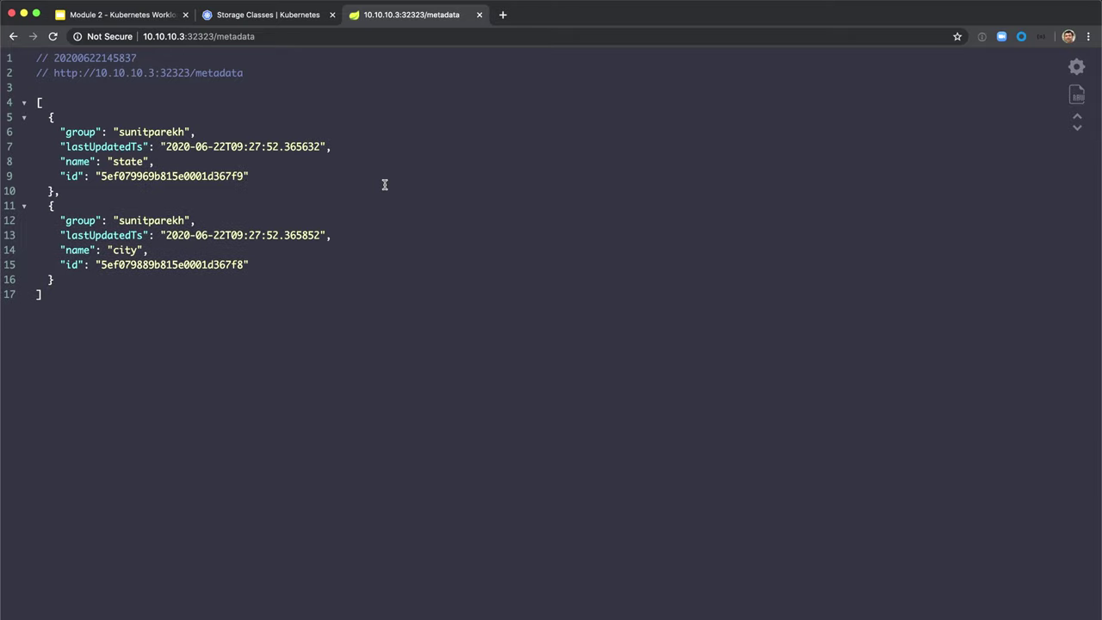
key("super+r")
key("super+Tab")
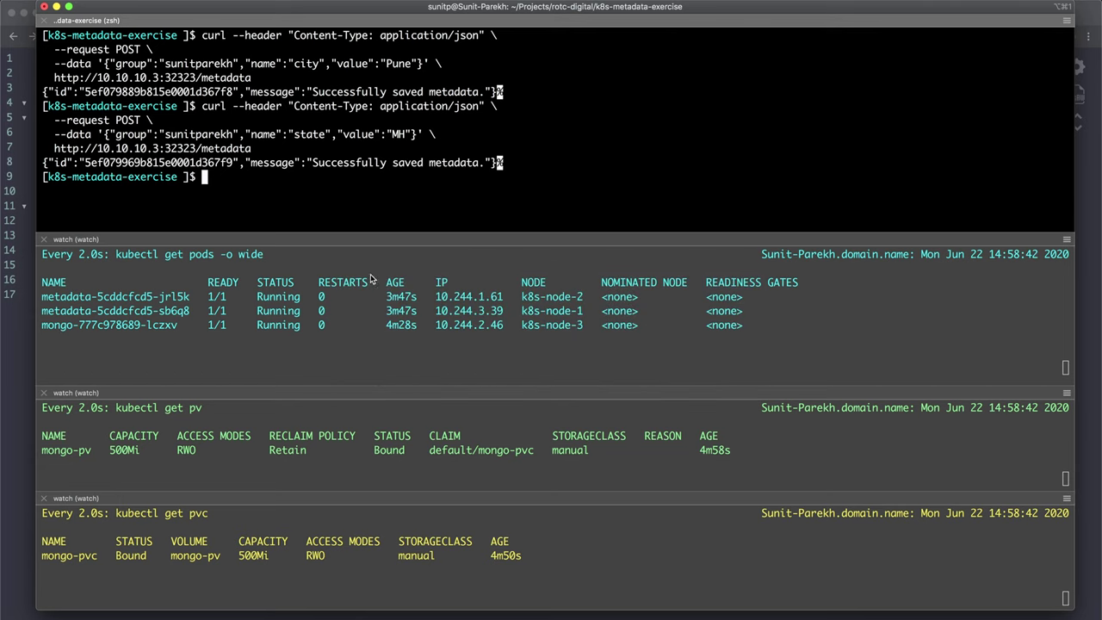